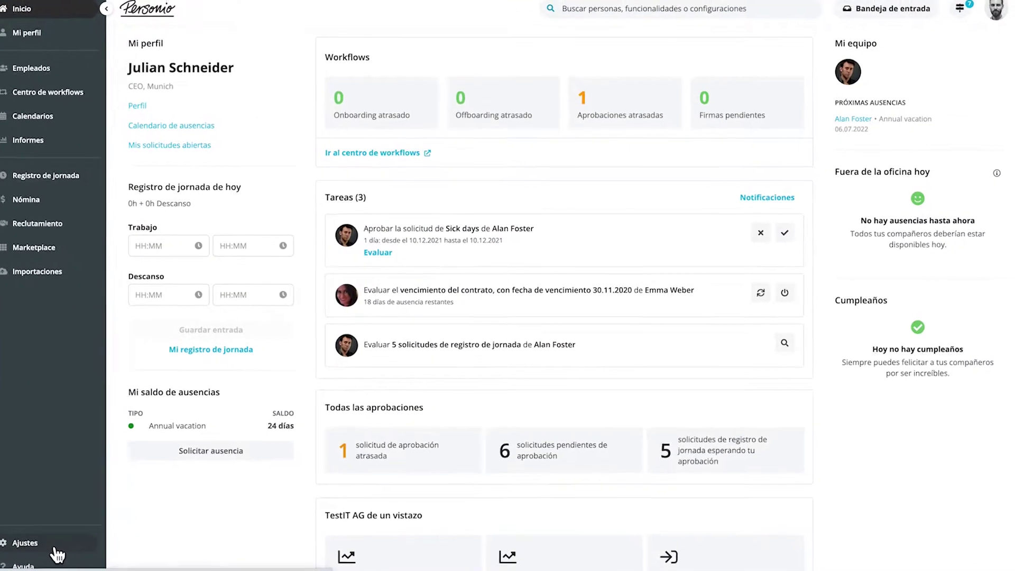
In the performance form templates, set the answer type of the Employee Feedback form's question to Pregunta binaria
click(56, 552)
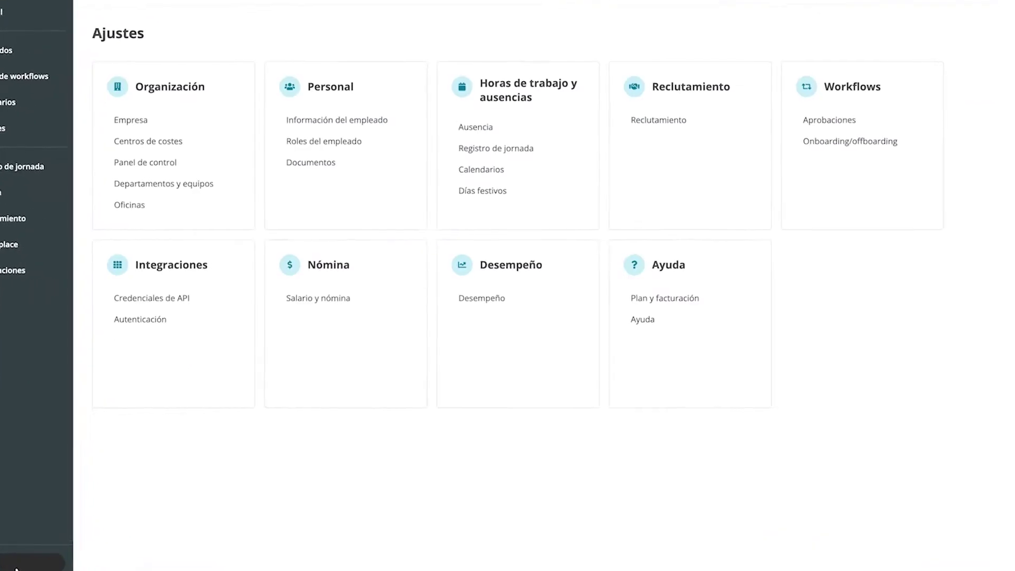
click(481, 299)
click(215, 72)
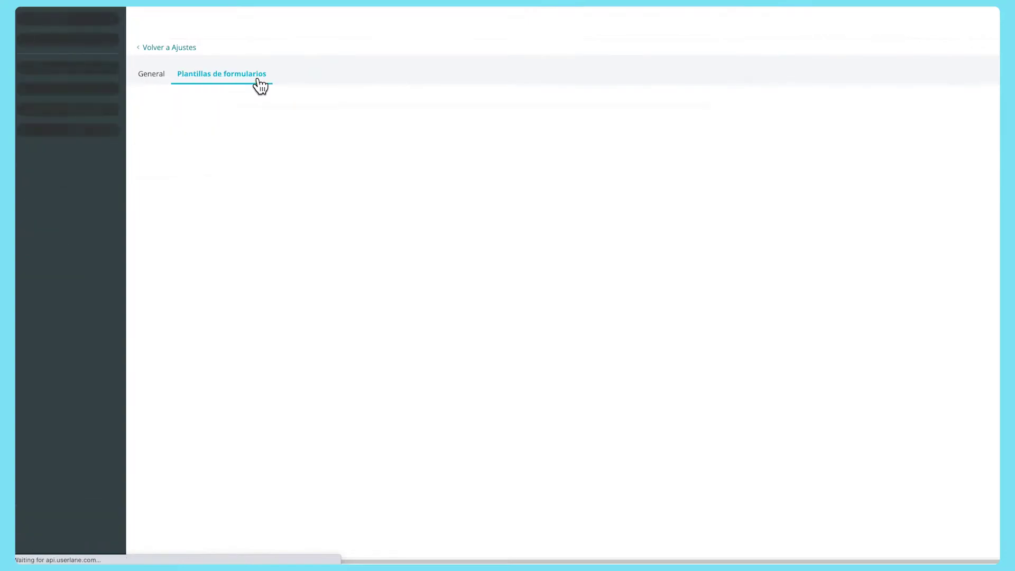
click(545, 239)
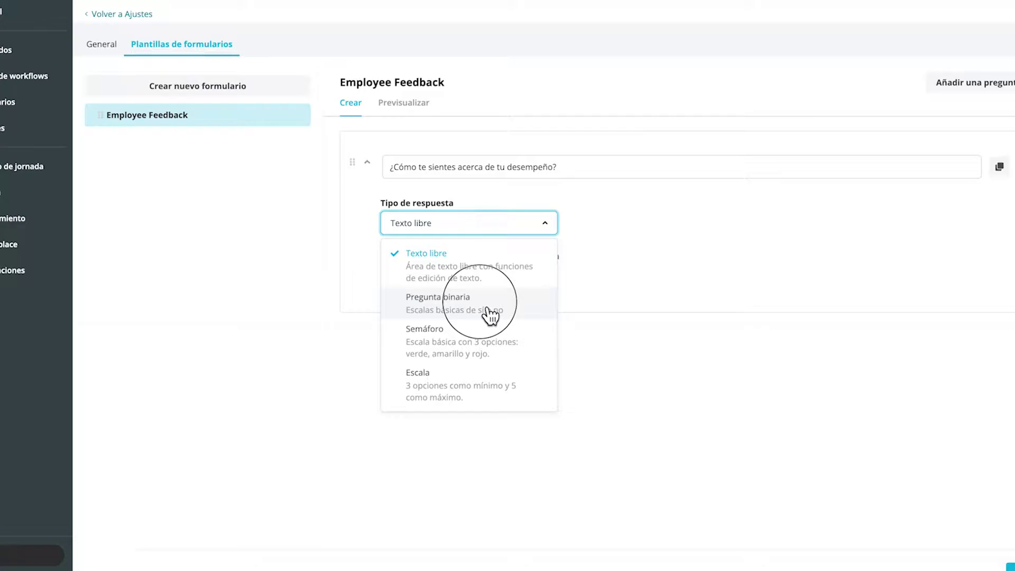
click(489, 309)
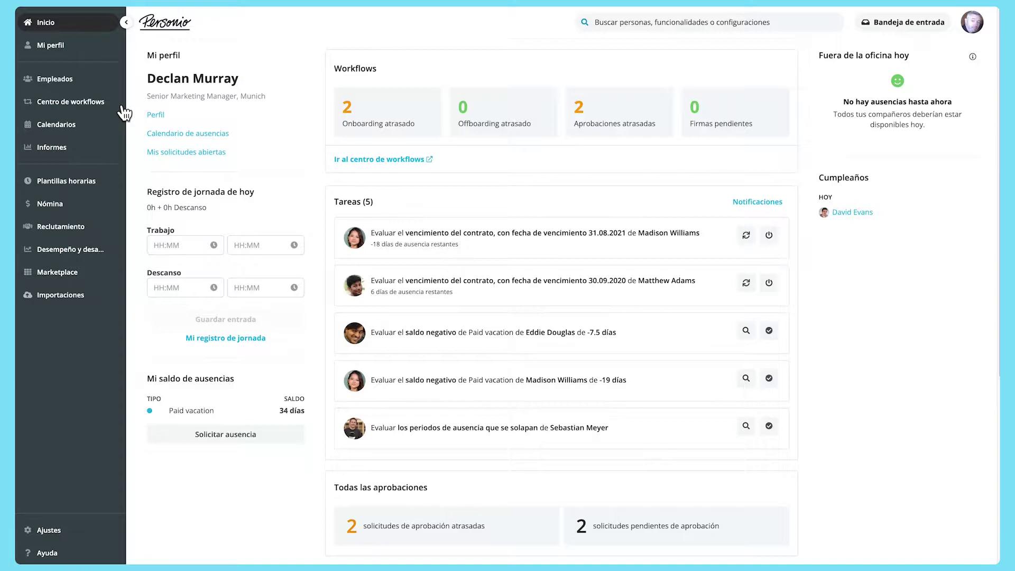
Start a new evaluation cycle in the cycles section of Desempeño y desarrollo
mouse_move(145, 262)
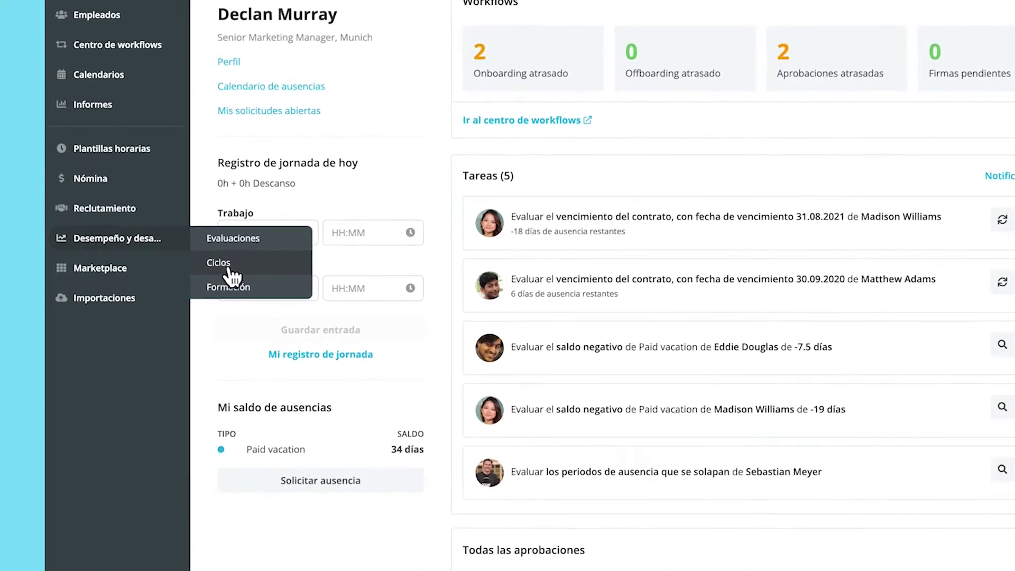
click(229, 269)
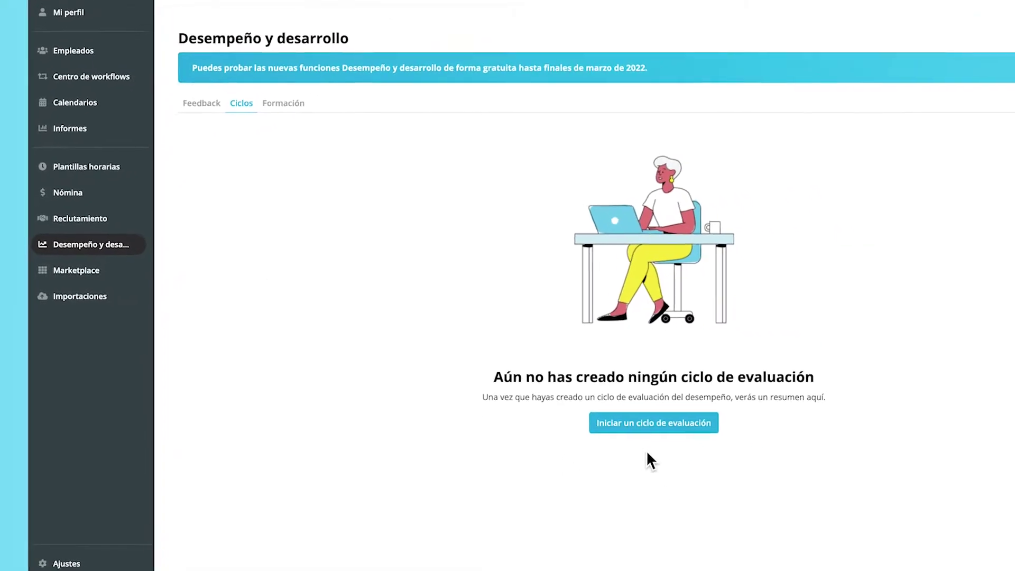
click(723, 445)
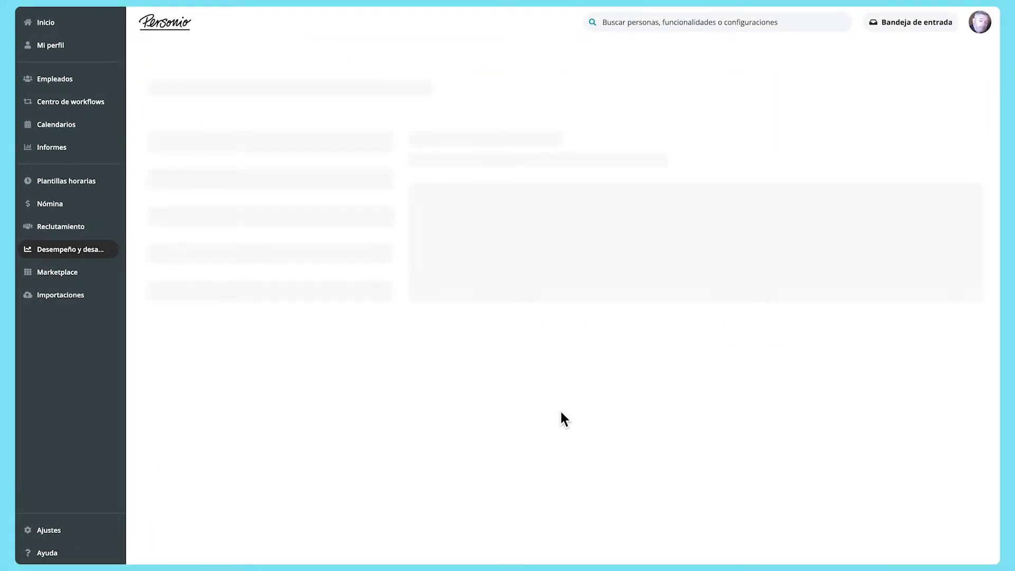
Set the cycle's name and description to "2022 Nuevo ciclo de evaluación" and continue to employee selection
click(345, 165)
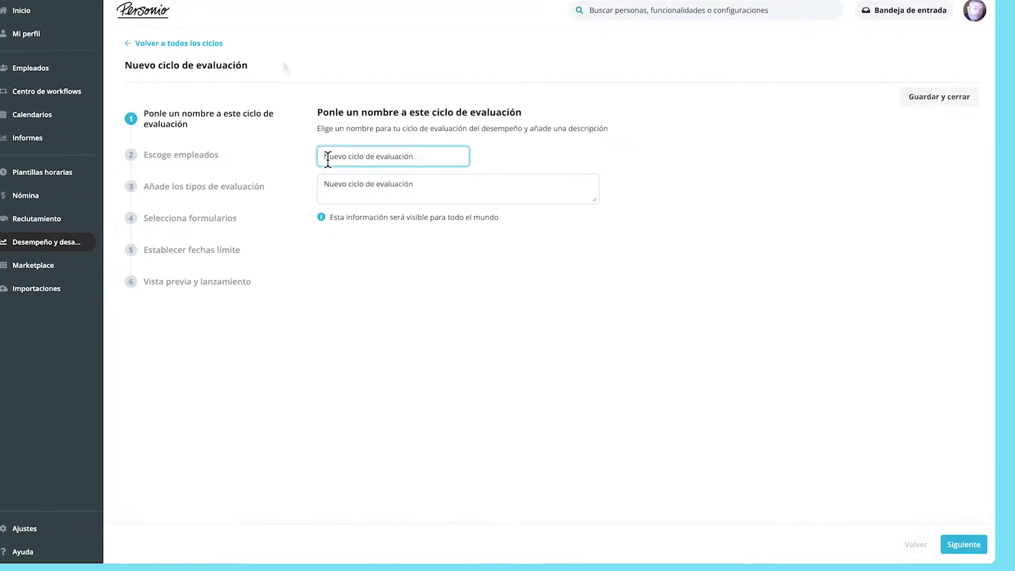
text(2022 Nuevo ciclo de evaluación)
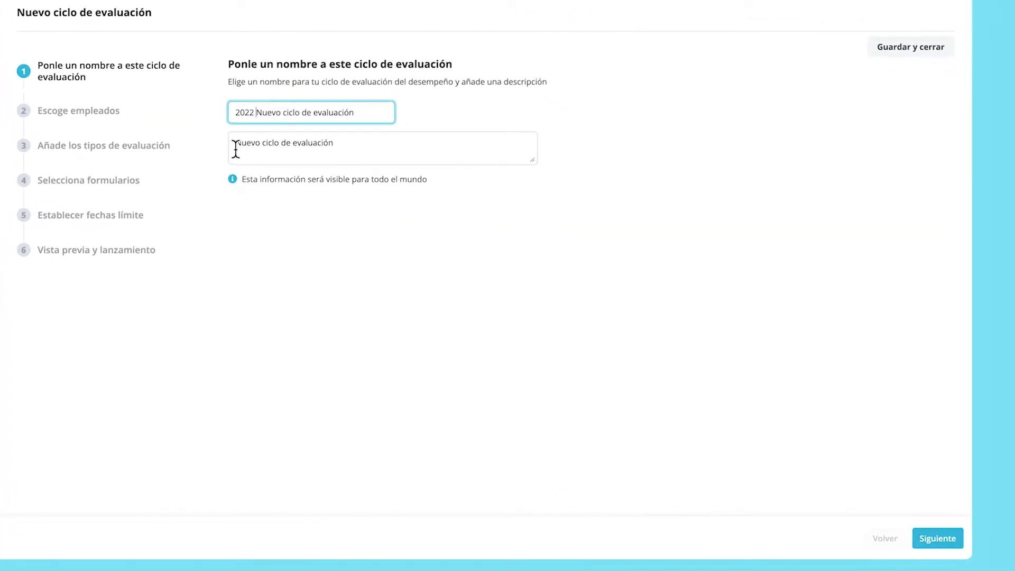
click(236, 150)
text(2022)
click(938, 538)
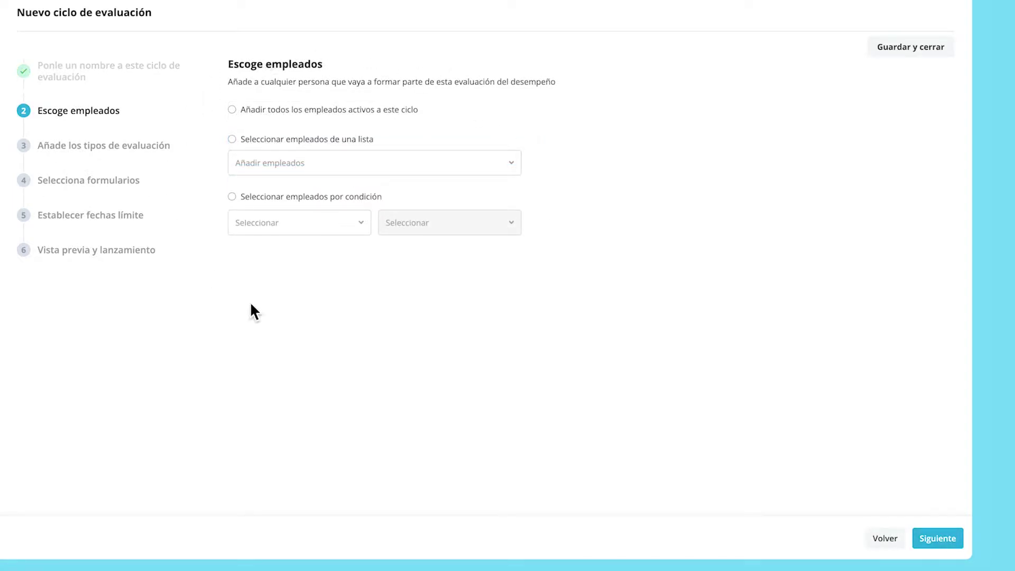
click(241, 116)
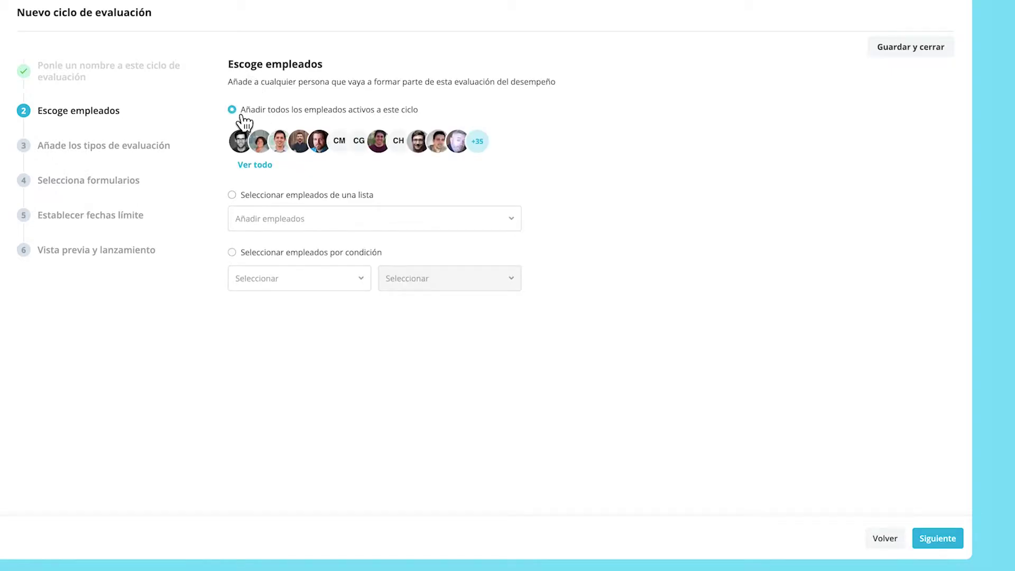
click(241, 195)
click(259, 227)
click(290, 168)
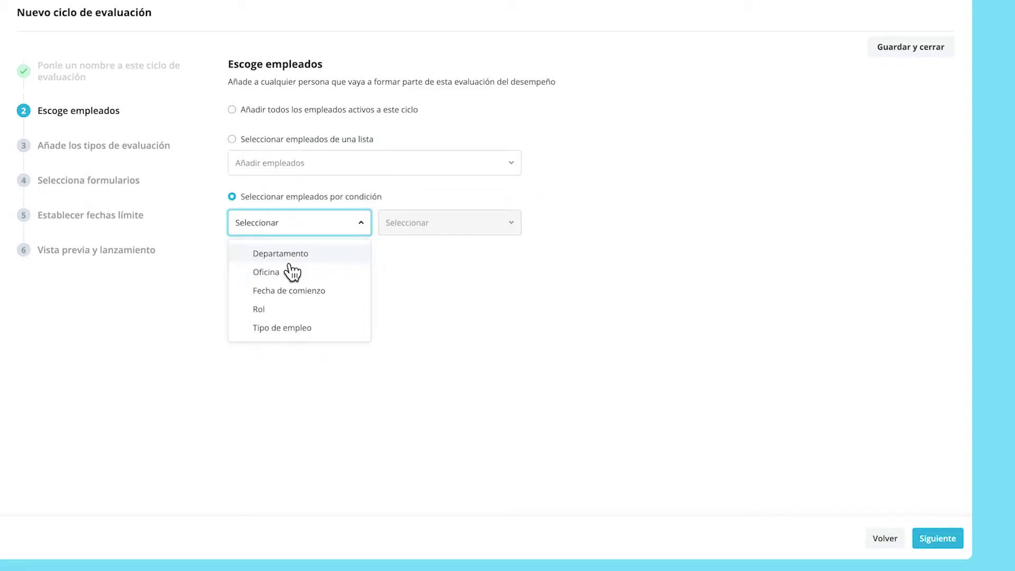
Choose participants by condition with Departamento set to IT, and review the full list of added employees
click(289, 254)
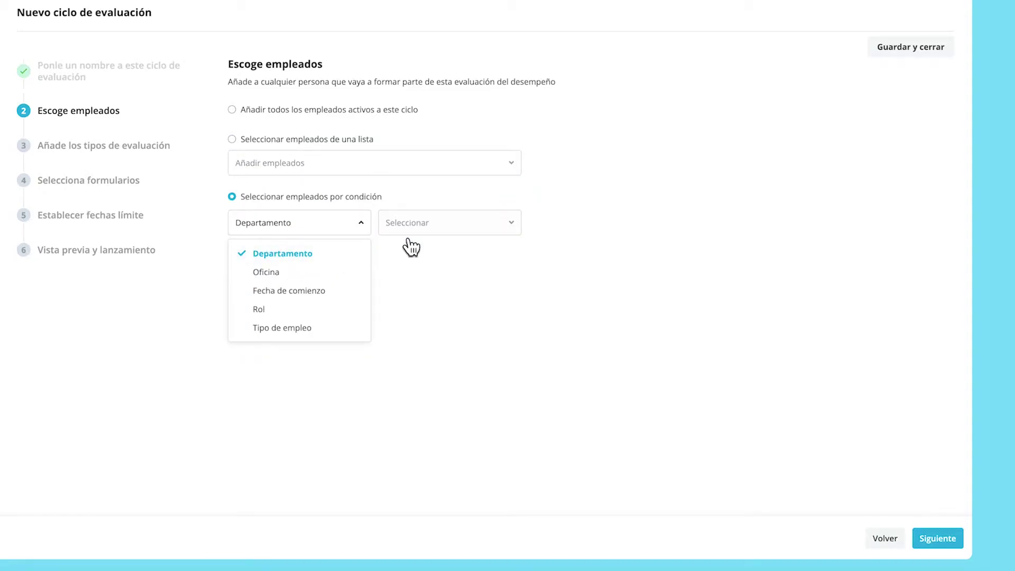
click(427, 232)
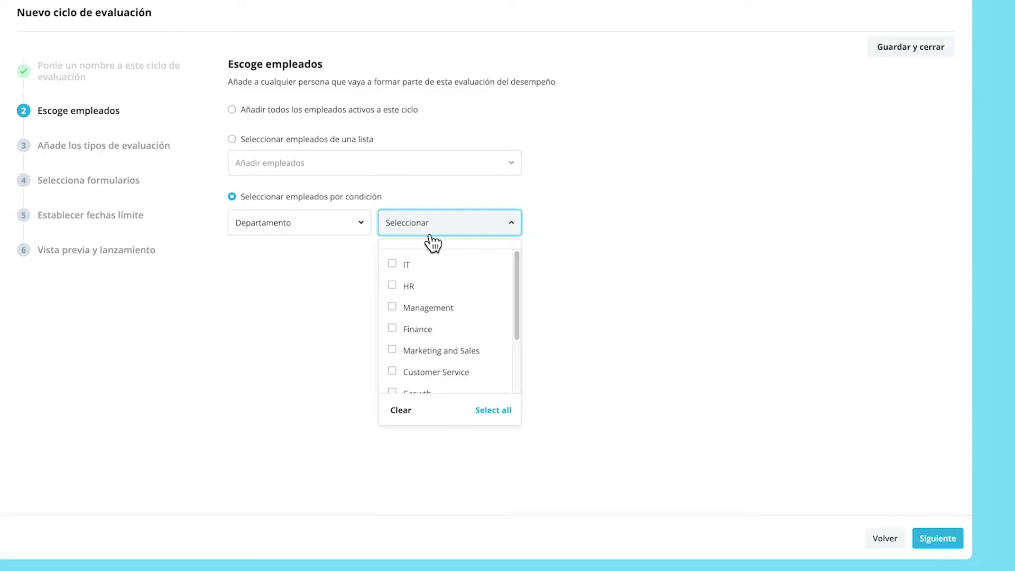
click(424, 270)
click(254, 334)
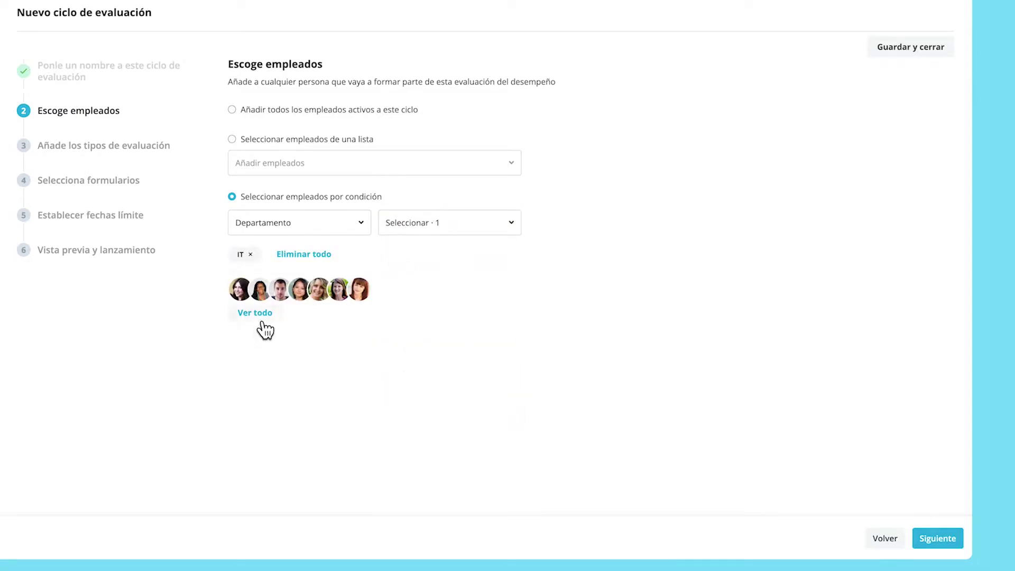
click(261, 320)
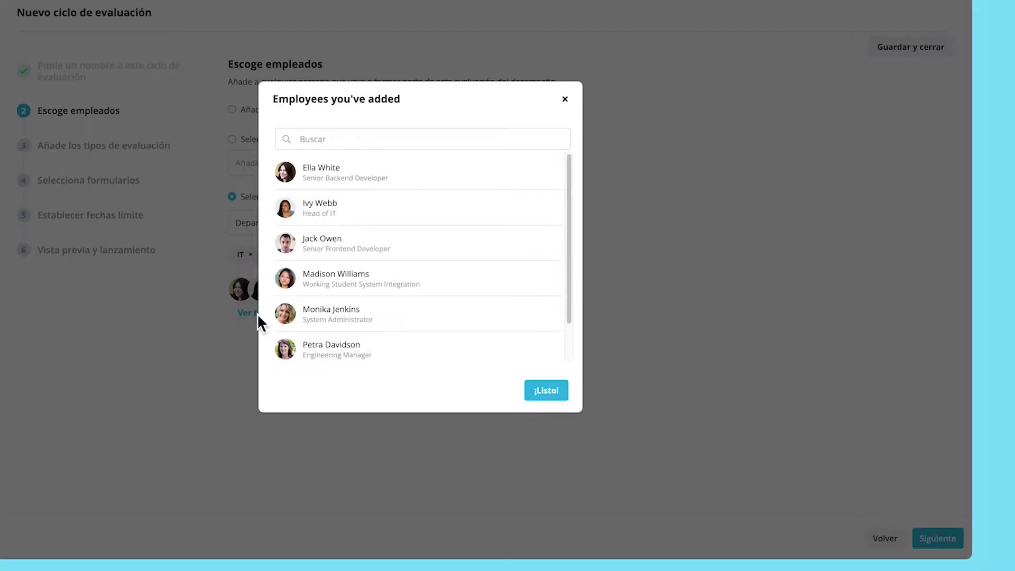
click(548, 393)
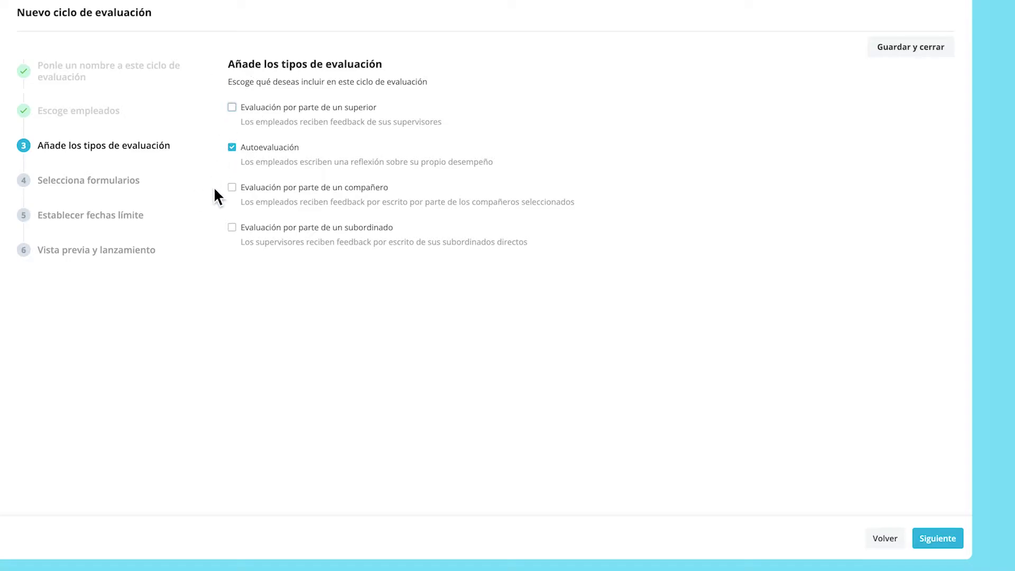
Include superior, self, peer and subordinate evaluations in the cycle and continue to form selection
click(233, 187)
click(232, 147)
click(233, 228)
click(235, 191)
click(232, 188)
click(232, 148)
click(233, 107)
click(938, 539)
Assign the Quick feedback form to all four evaluation types and continue to the deadlines
click(487, 133)
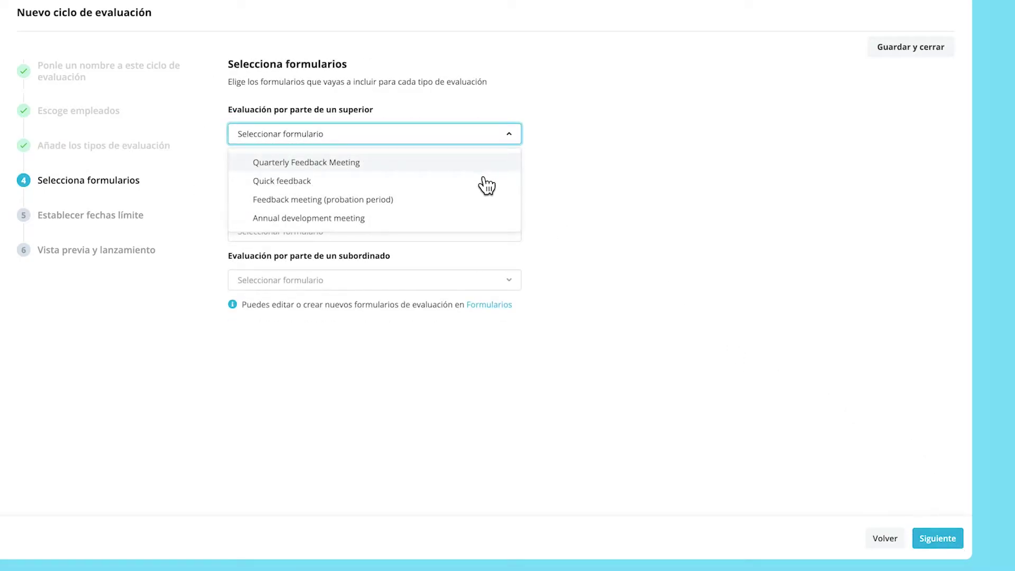
click(480, 181)
click(480, 183)
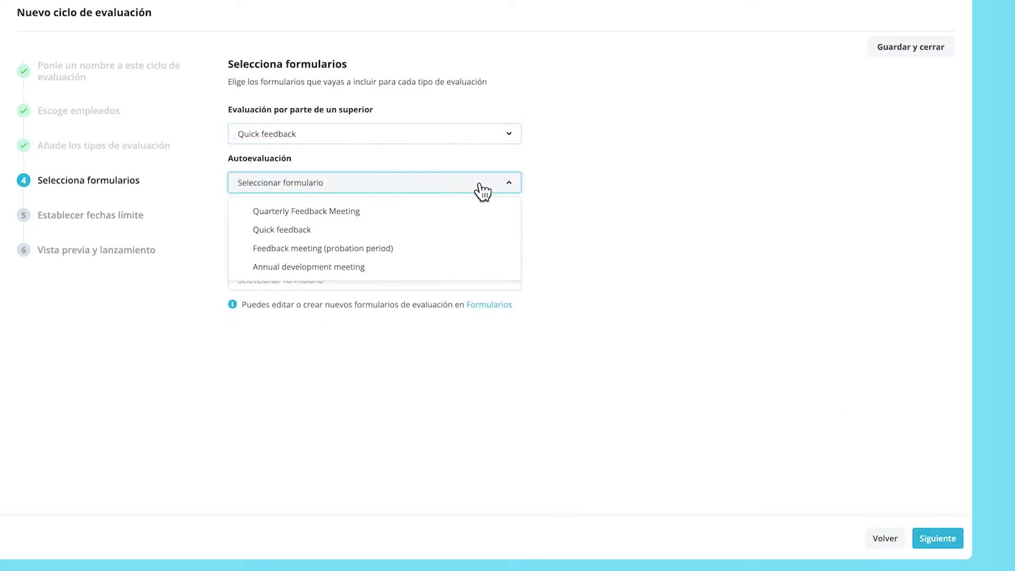
click(466, 230)
click(466, 231)
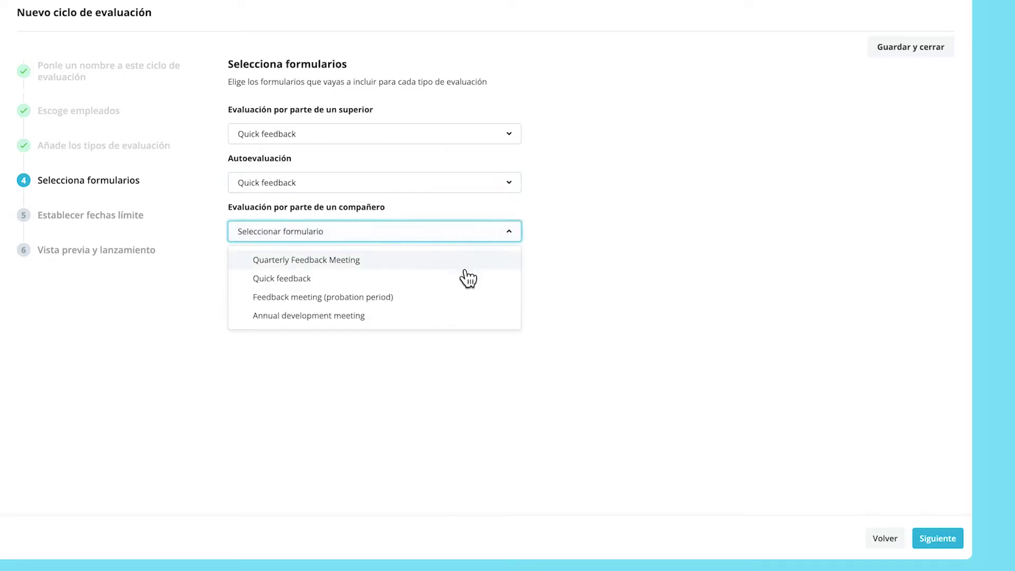
click(465, 279)
click(465, 281)
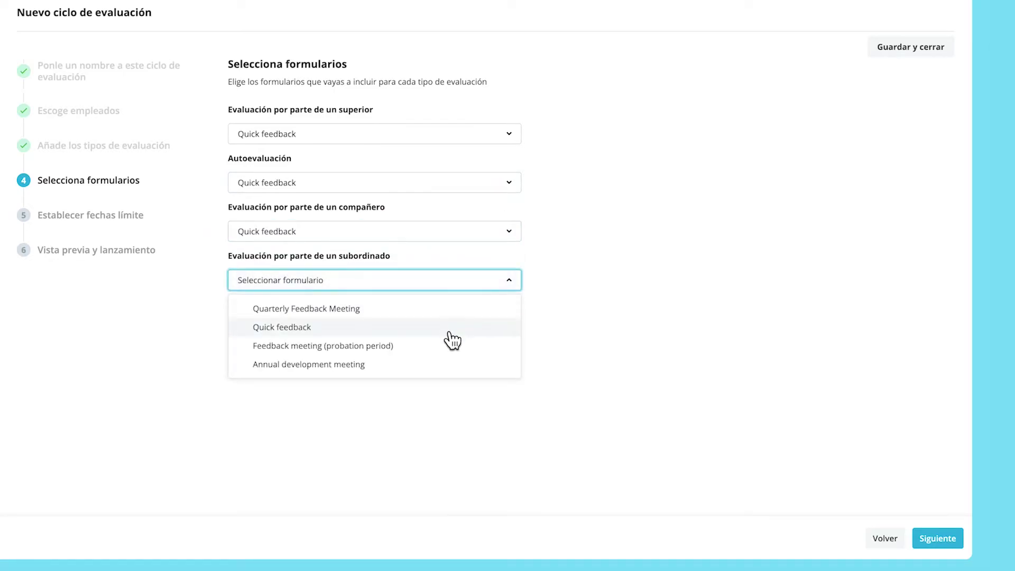
click(450, 328)
click(931, 540)
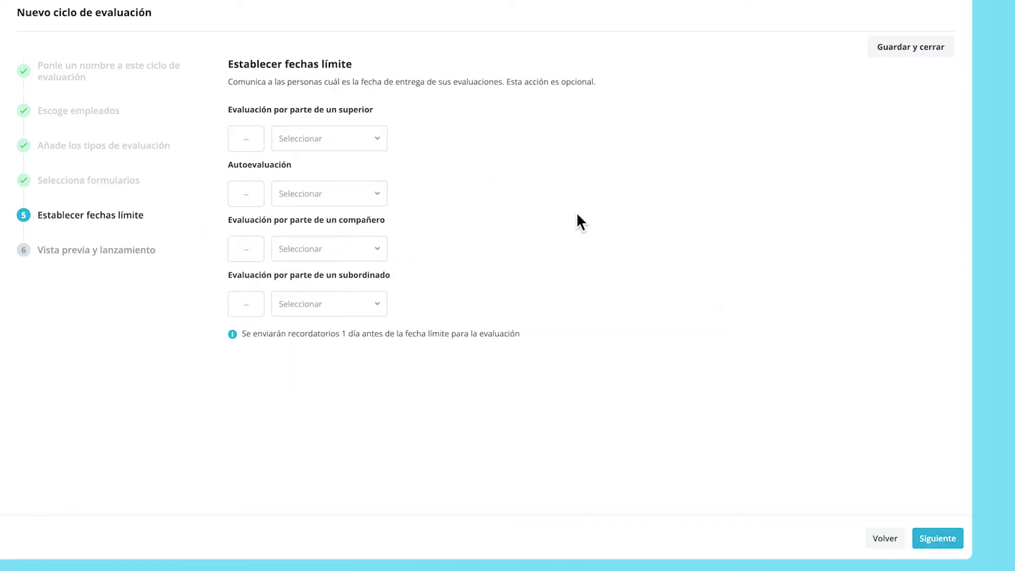
Set the deadline of all four evaluation types to 1 month after launch
click(252, 137)
text(1)
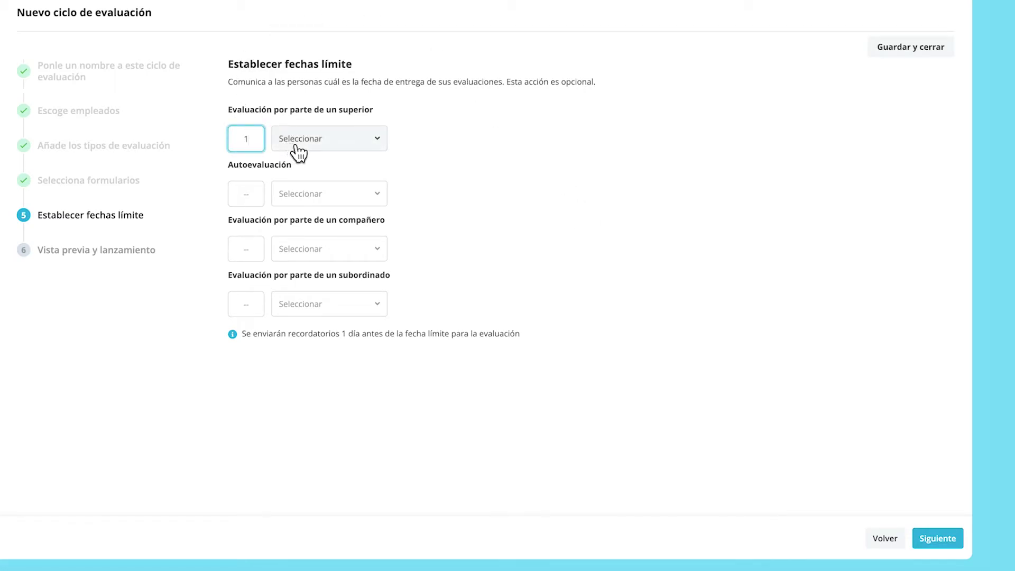
click(291, 144)
click(309, 208)
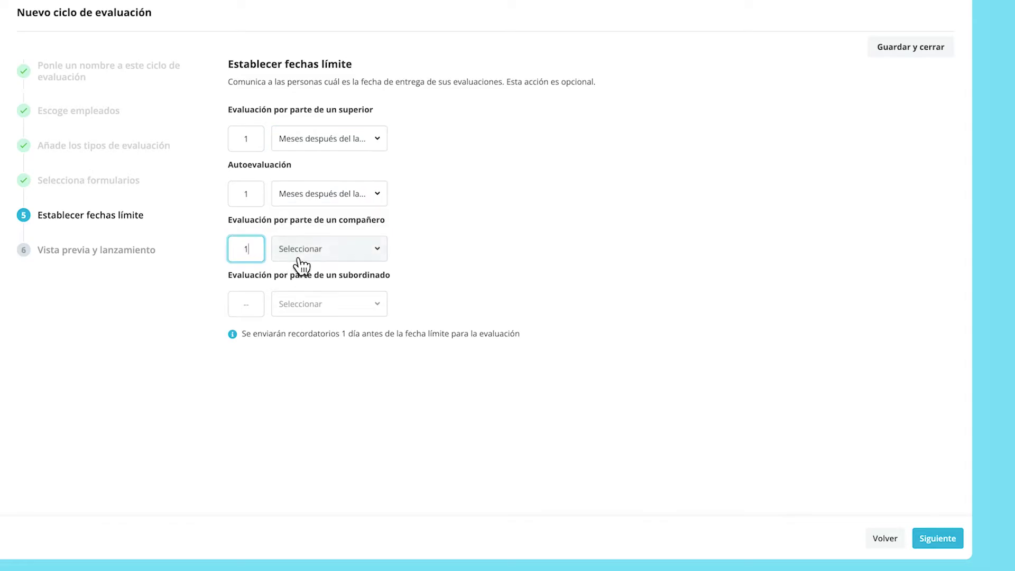
click(296, 258)
click(319, 316)
click(257, 306)
text(1)
click(296, 305)
click(338, 372)
click(630, 411)
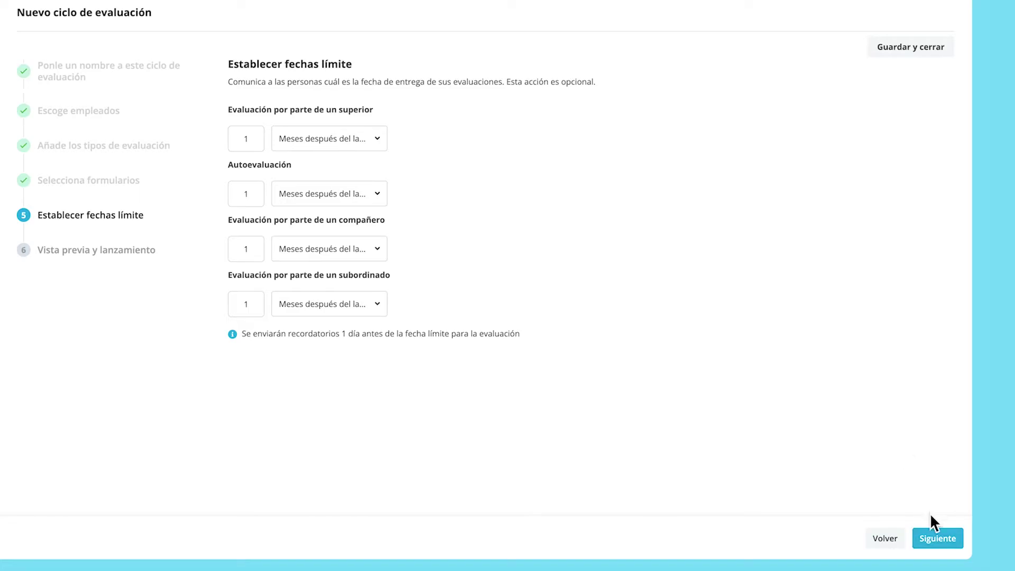
Proceed to the cycle's preview and launch the evaluation cycle
click(934, 537)
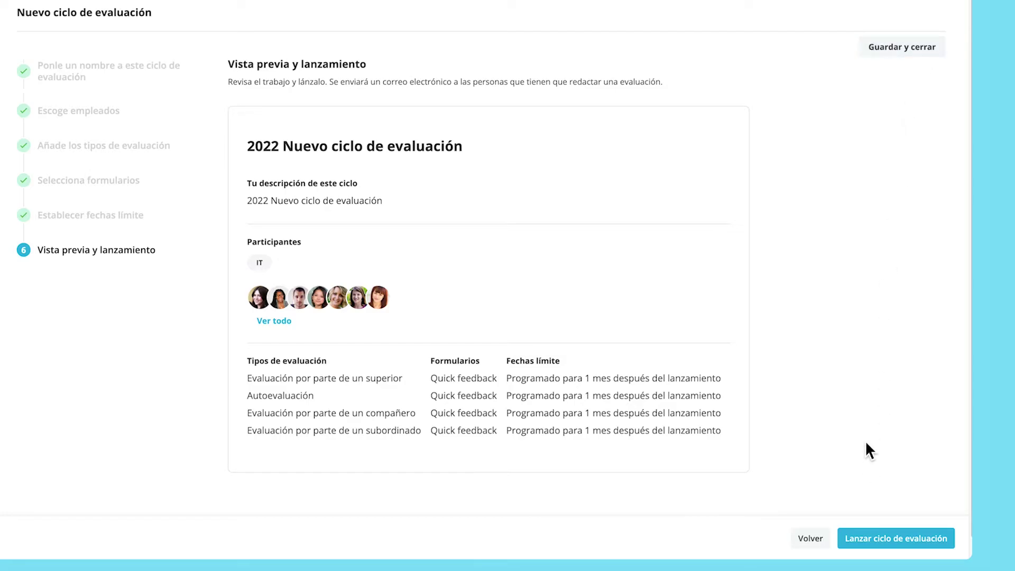
click(883, 538)
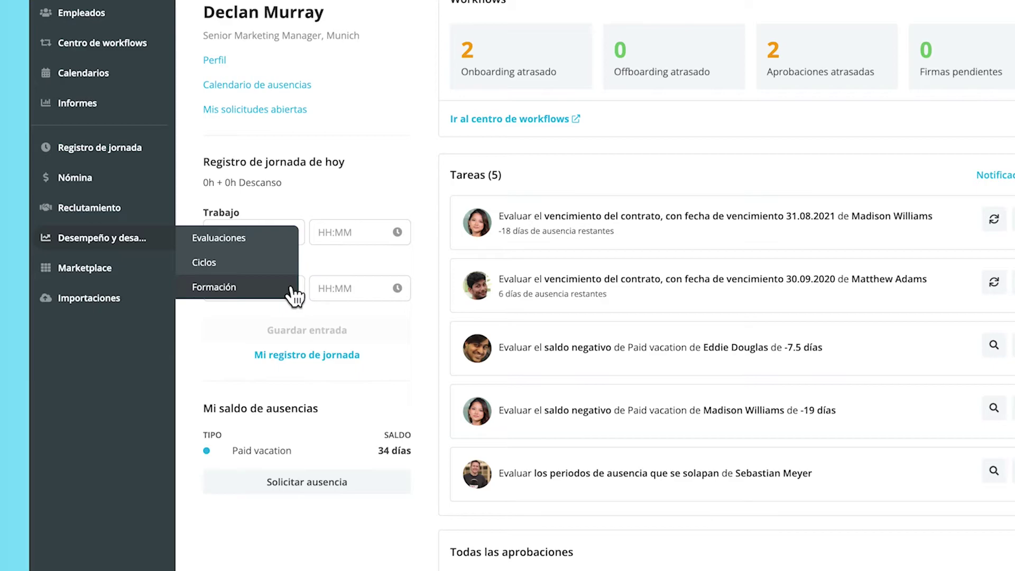
Create the training course "Fundamentos de una buena comunicación" with the description "Permitiendo una mejor comunicación con colegas y clientes."
click(291, 288)
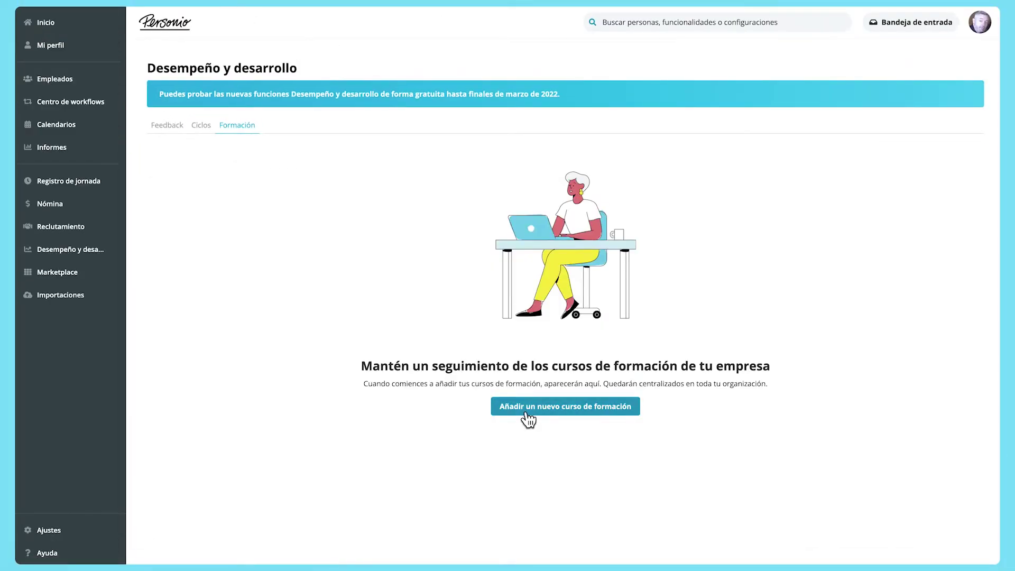
click(528, 417)
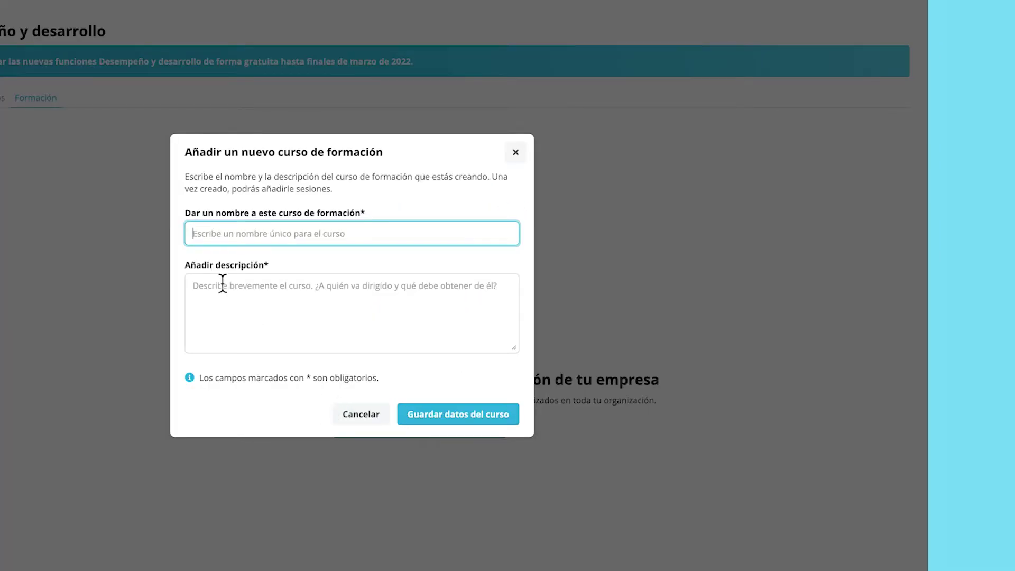
text(Fundamentos de una buena comunicación)
key(Tab)
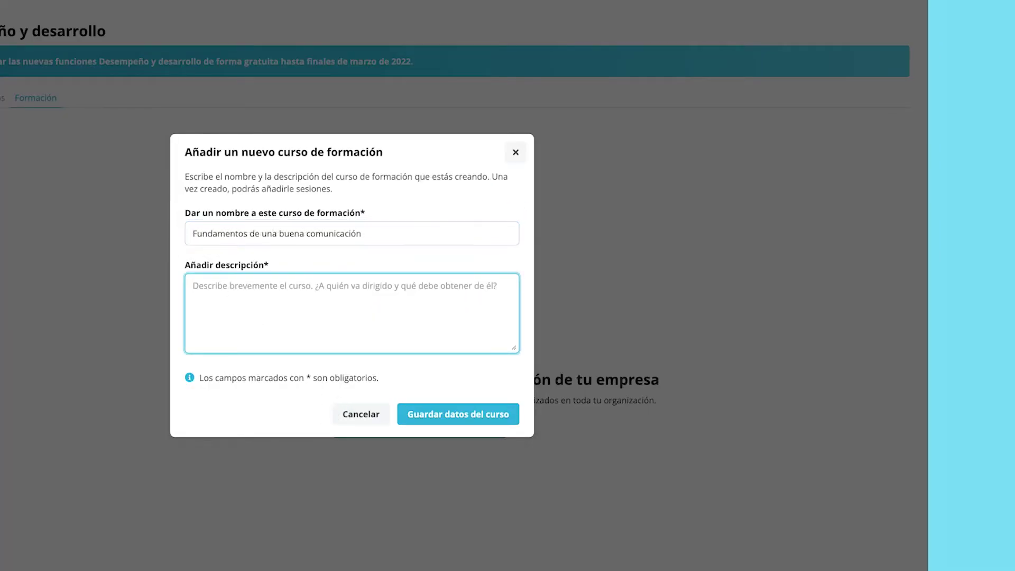
text(Permitiendo una mejor comunicación con colegas y clientes.)
click(444, 418)
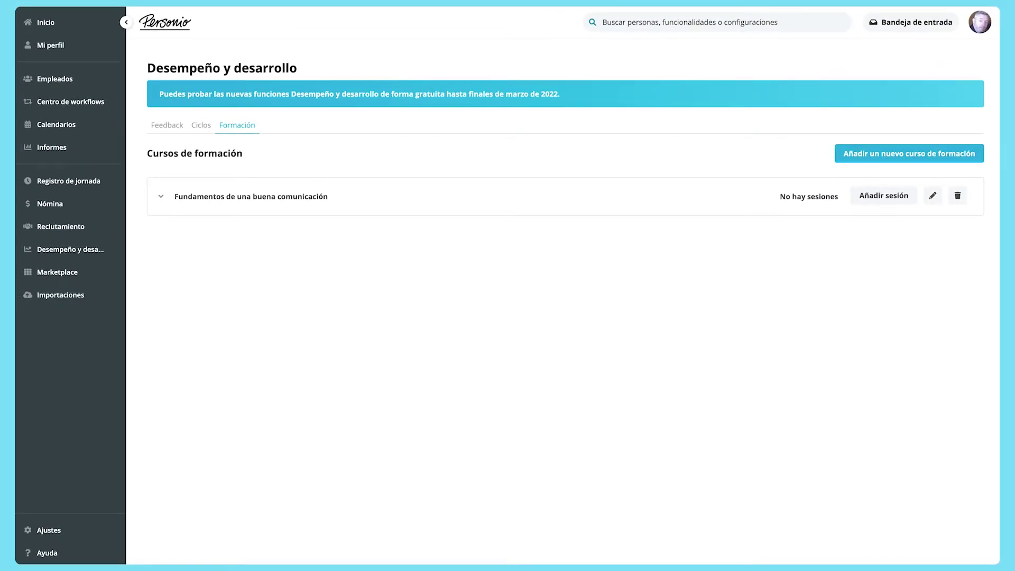
Add a session named "Fundamentos de una buena comunicación" to the course, dated 07.03.2022
click(903, 197)
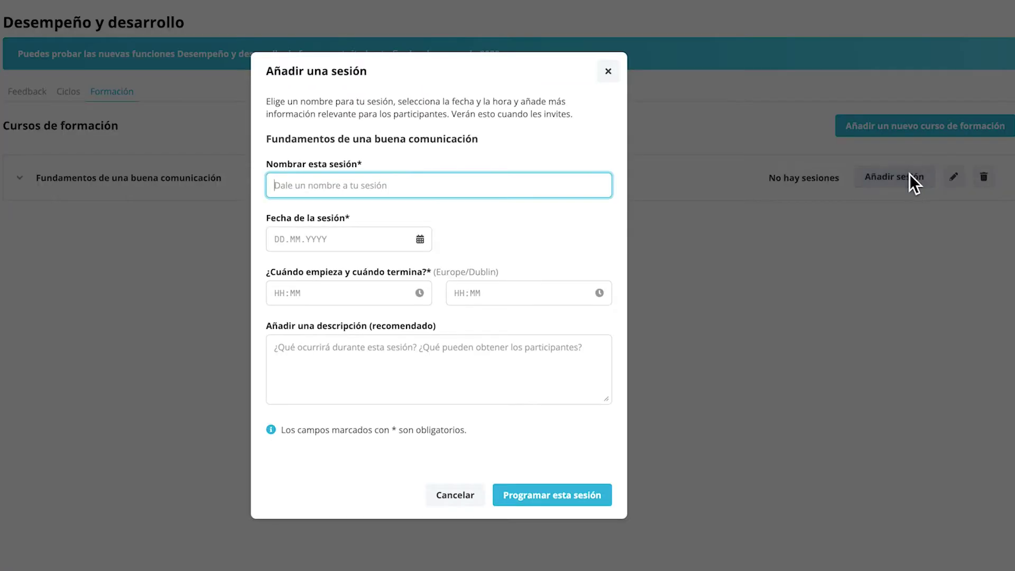
text(Fundamentos de una buena comunicación)
click(378, 239)
click(439, 273)
click(439, 273)
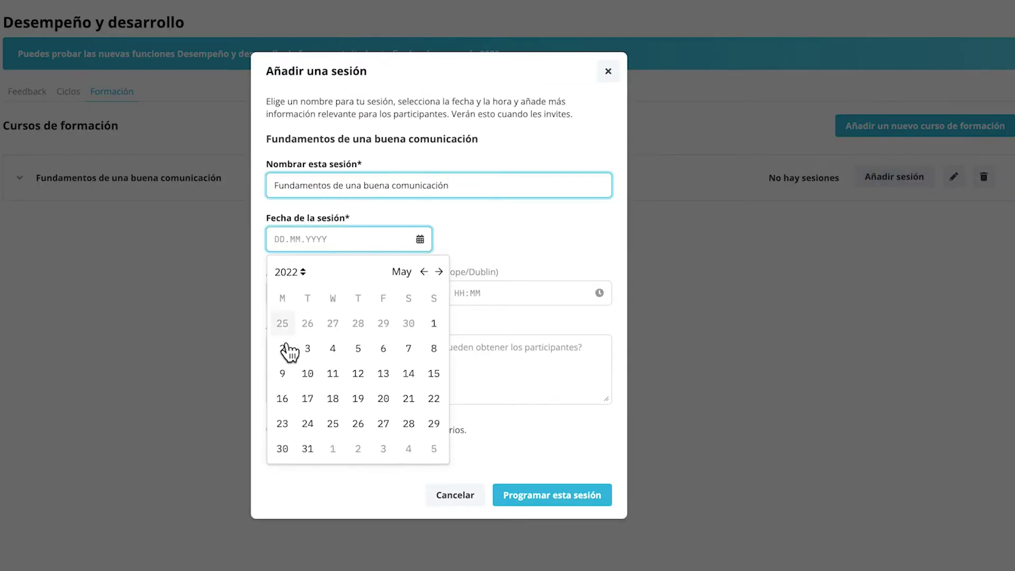
click(294, 345)
Schedule the session from 10:00 to 11:00 with the description "Permitiendo una mejor comunicación con colegas y clientes."
click(291, 300)
text(1000)
click(483, 292)
text(1100)
click(387, 357)
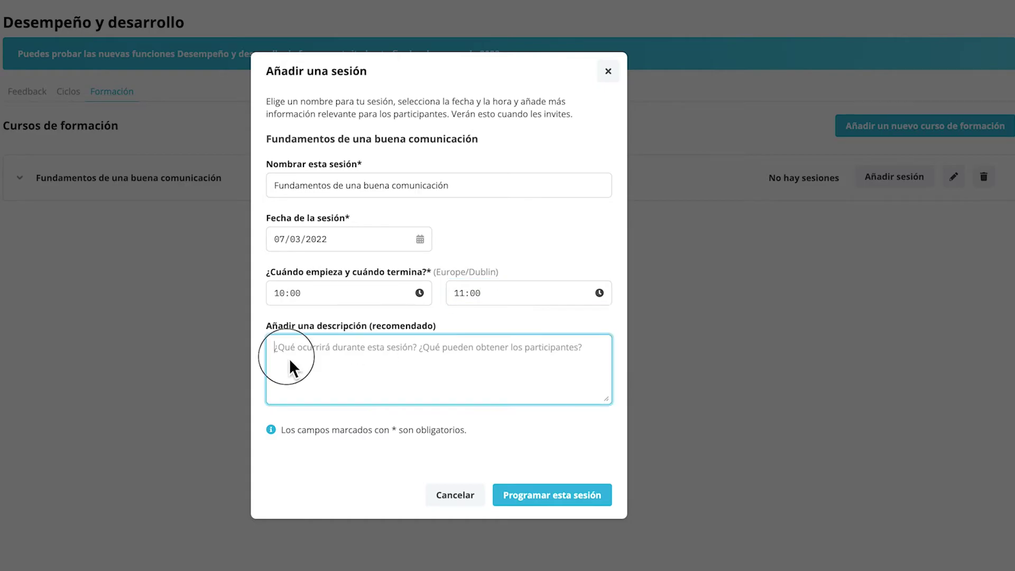
click(356, 367)
text(Permitiendo una mejor comunicación con colegas y clientes.)
click(547, 503)
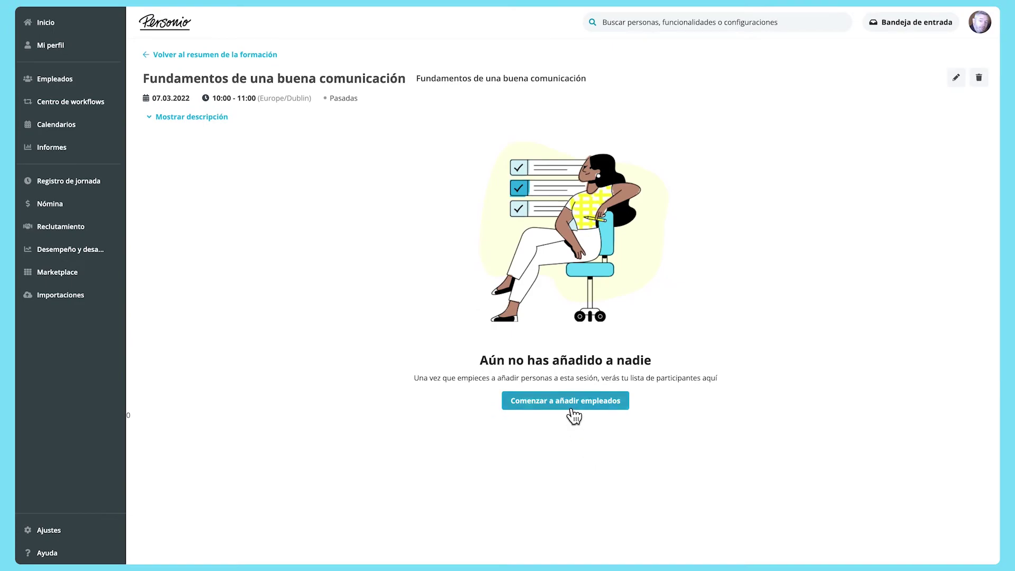
Add four employees as participants of the training session
click(566, 403)
click(511, 199)
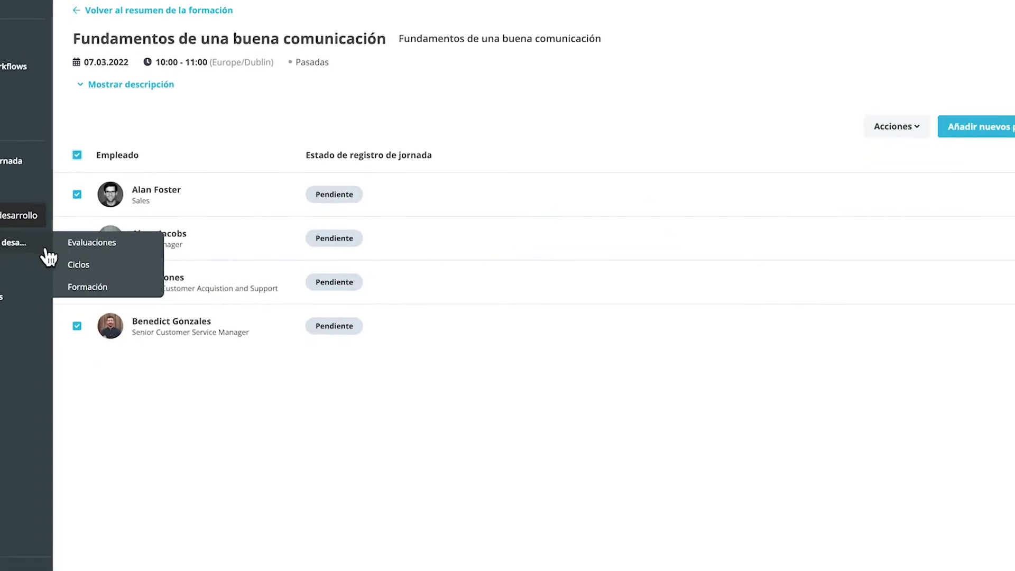
click(62, 290)
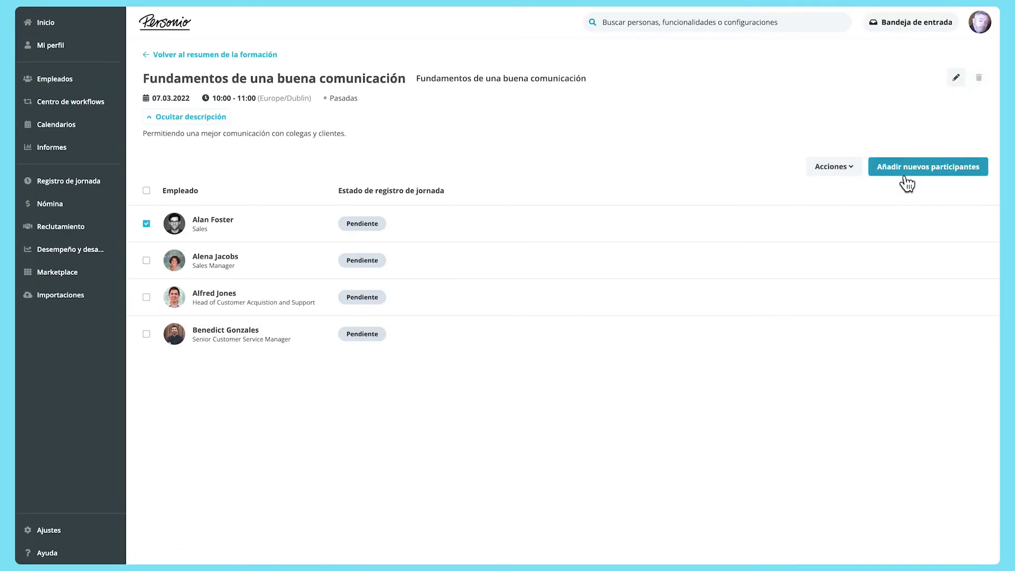
Select the first two session participants and view the actions available for them
click(908, 184)
click(526, 446)
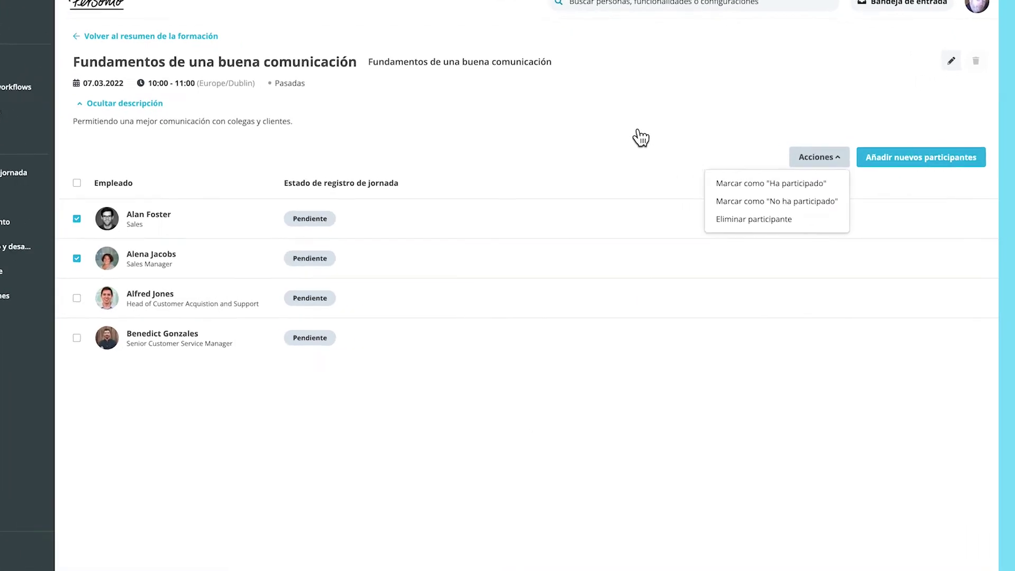
click(643, 139)
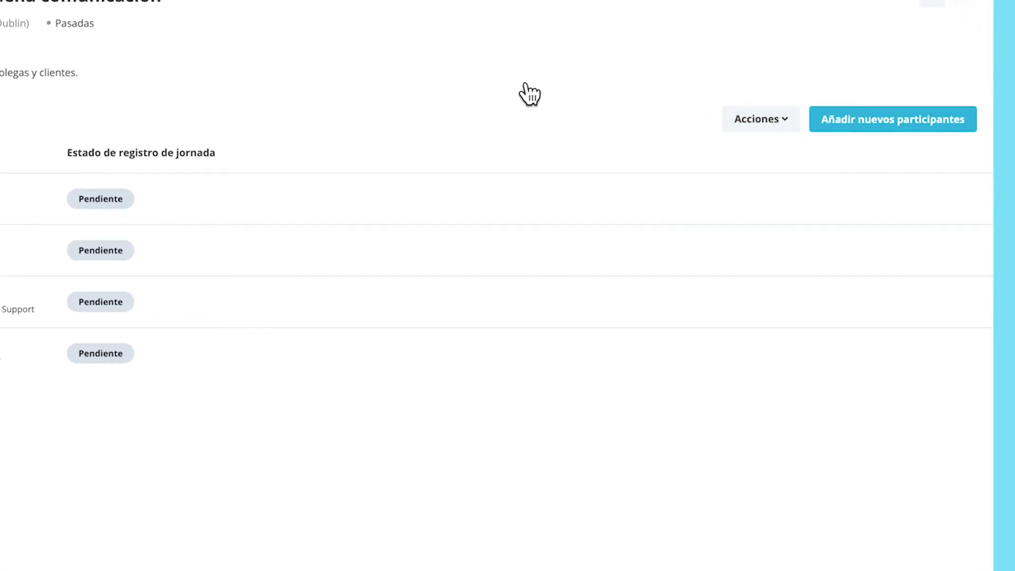